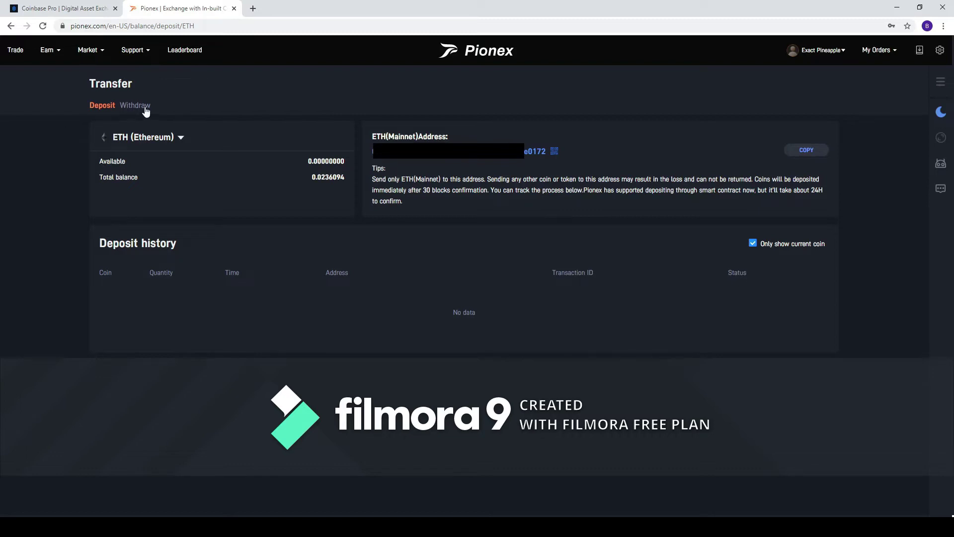
# Browse the coins available for deposit, choose ETH (Ethereum) and display the QR code of its deposit address.
pyautogui.click(181, 138)
pyautogui.scroll(-1, 152, 220)
pyautogui.scroll(-10, 152, 220)
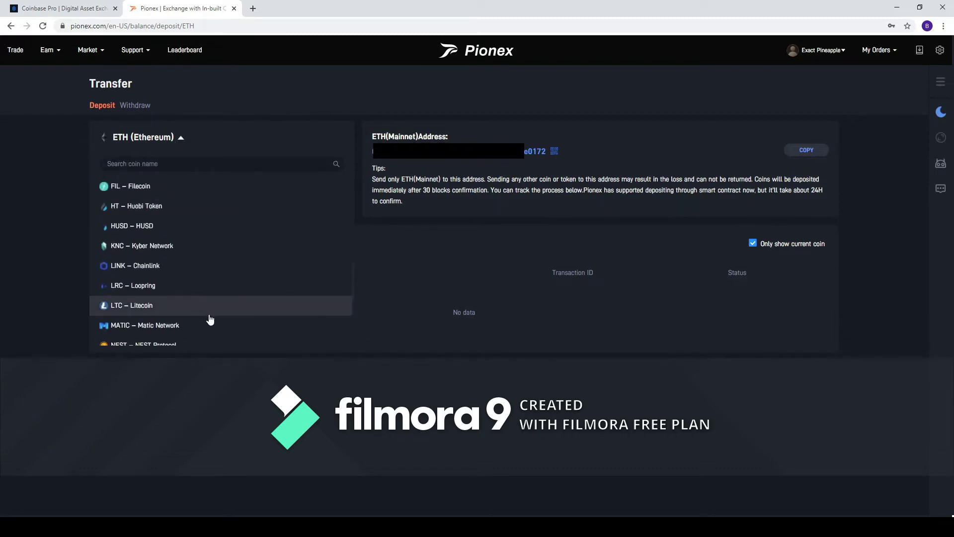
pyautogui.scroll(-7, 206, 317)
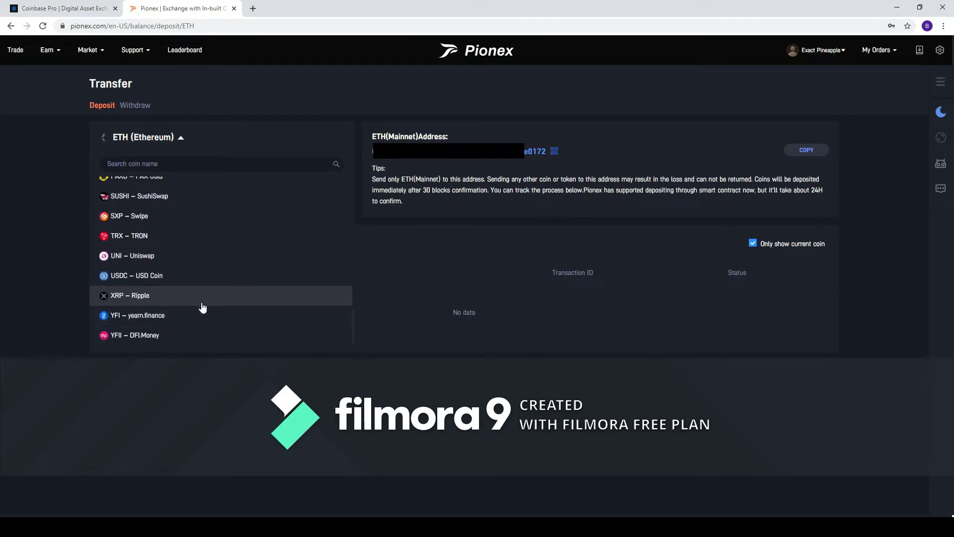
pyautogui.scroll(17, 189, 295)
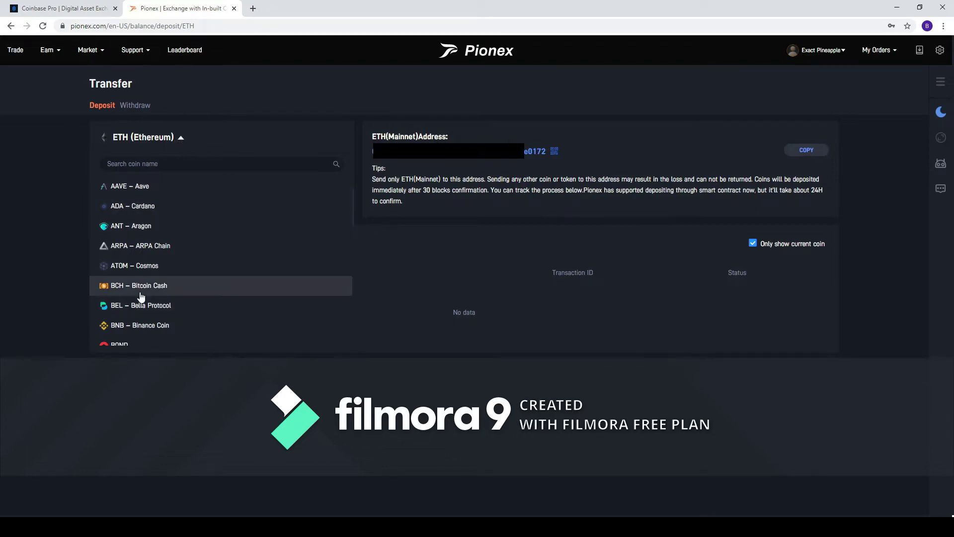
pyautogui.scroll(-6, 146, 285)
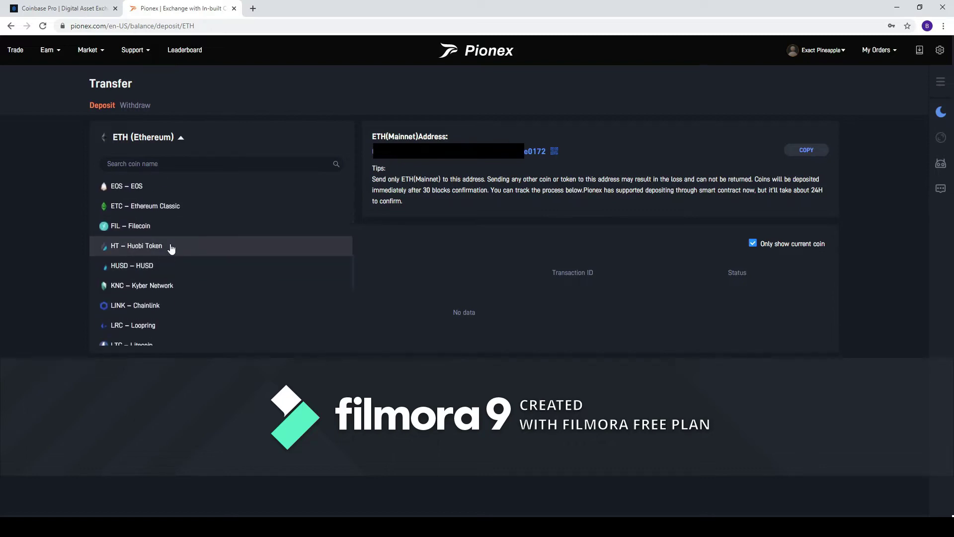
pyautogui.scroll(-5, 172, 248)
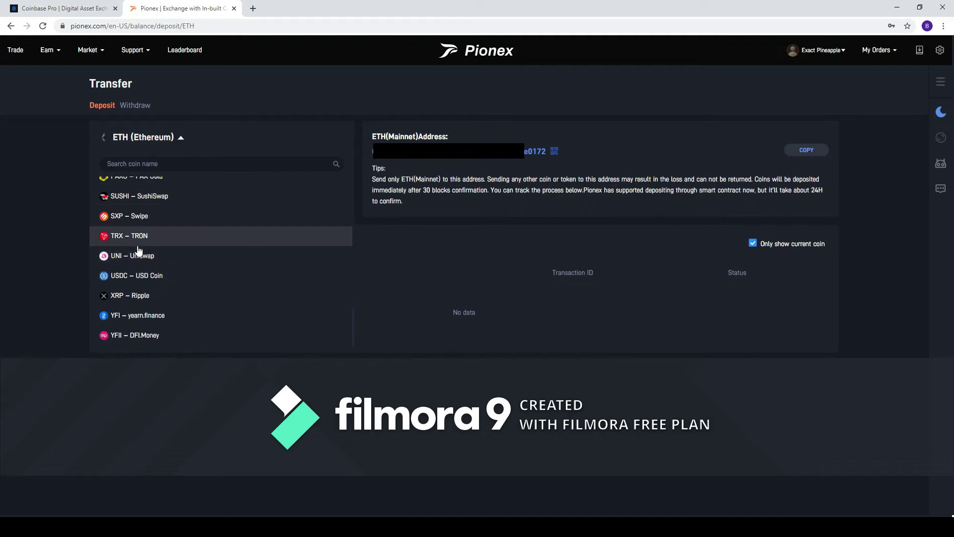
pyautogui.scroll(12, 140, 251)
pyautogui.scroll(2, 139, 251)
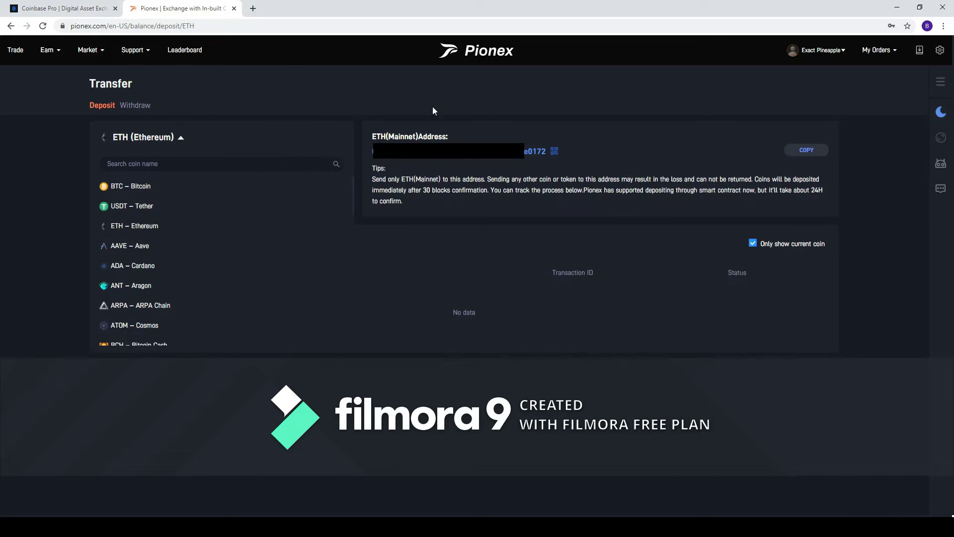
pyautogui.click(182, 221)
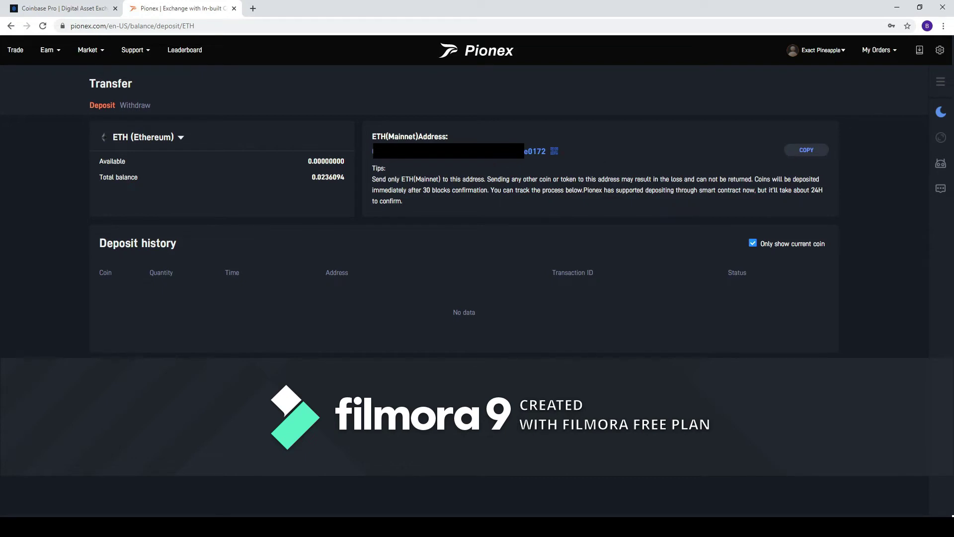
pyautogui.moveTo(554, 151)
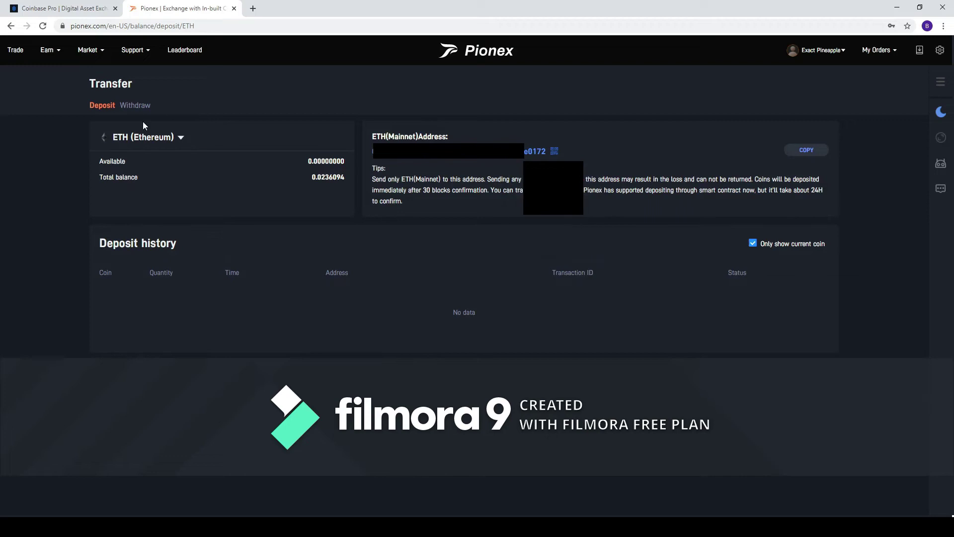
# Switch to Coinbase Pro, look over the BTC-USD trading page and return to the portfolio balances.
pyautogui.click(58, 11)
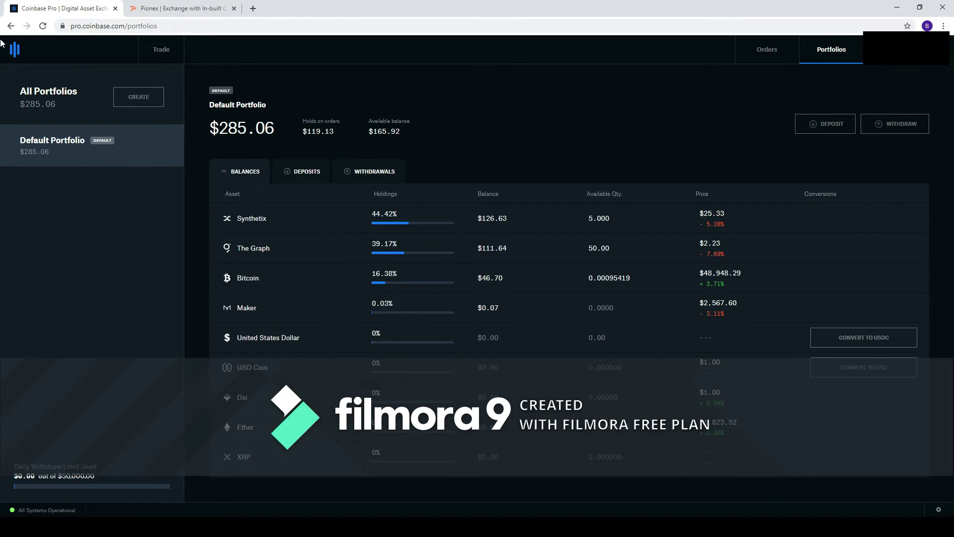
pyautogui.click(155, 59)
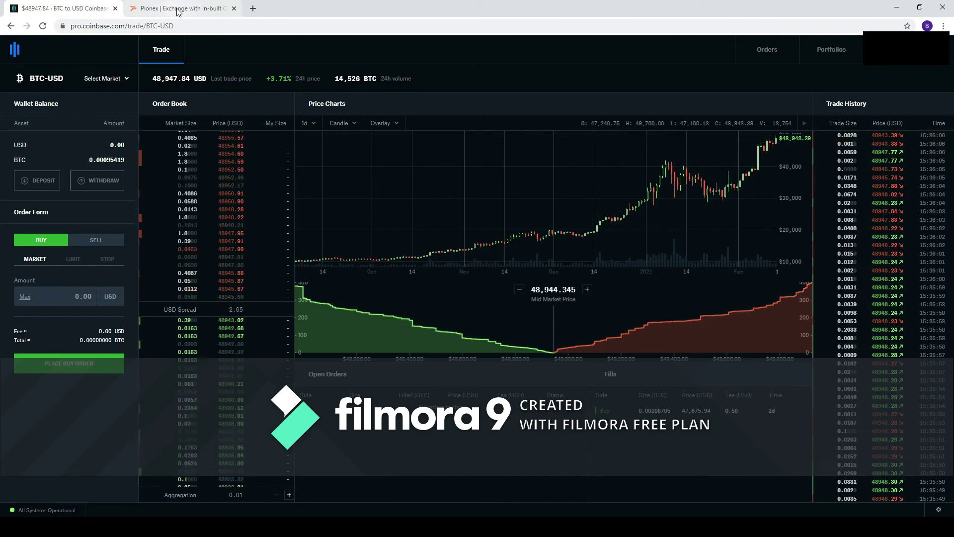
pyautogui.click(308, 123)
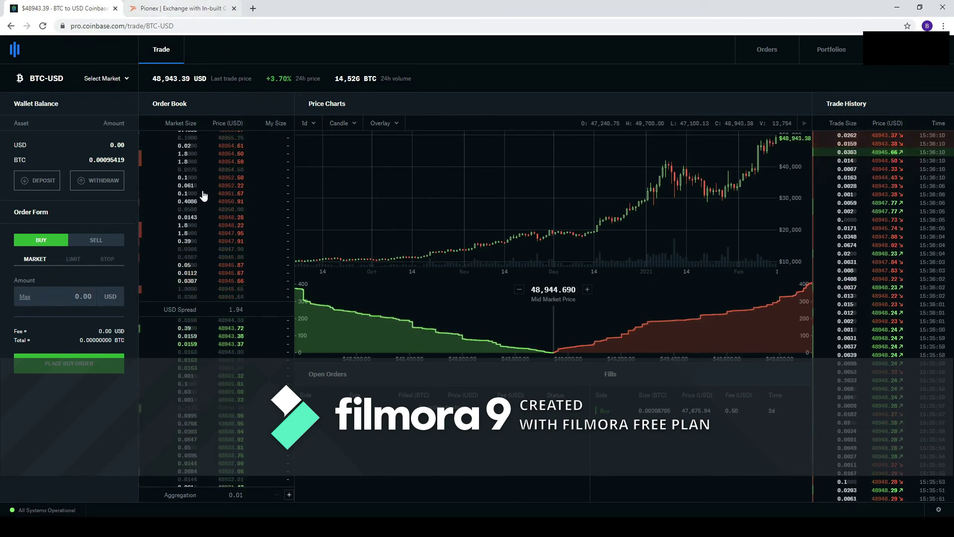
pyautogui.click(196, 10)
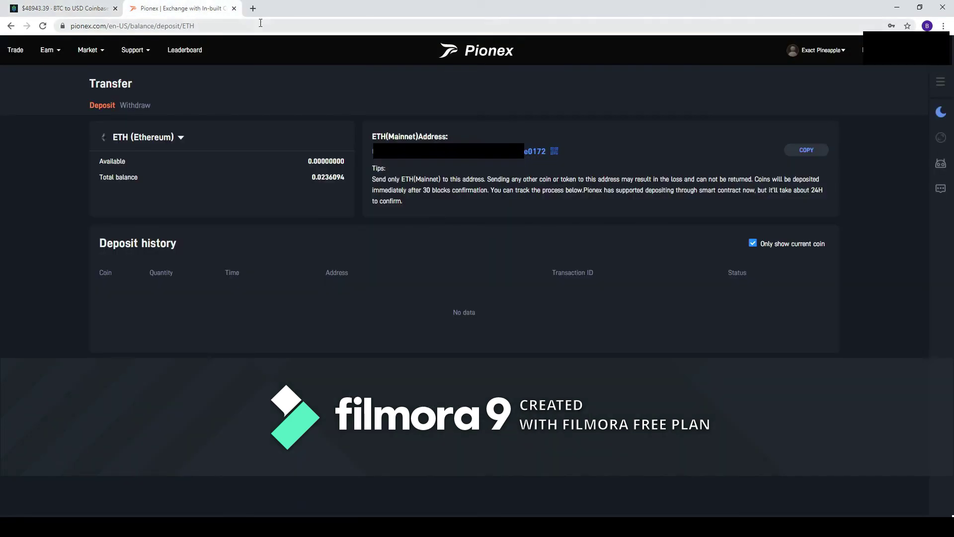
pyautogui.click(103, 10)
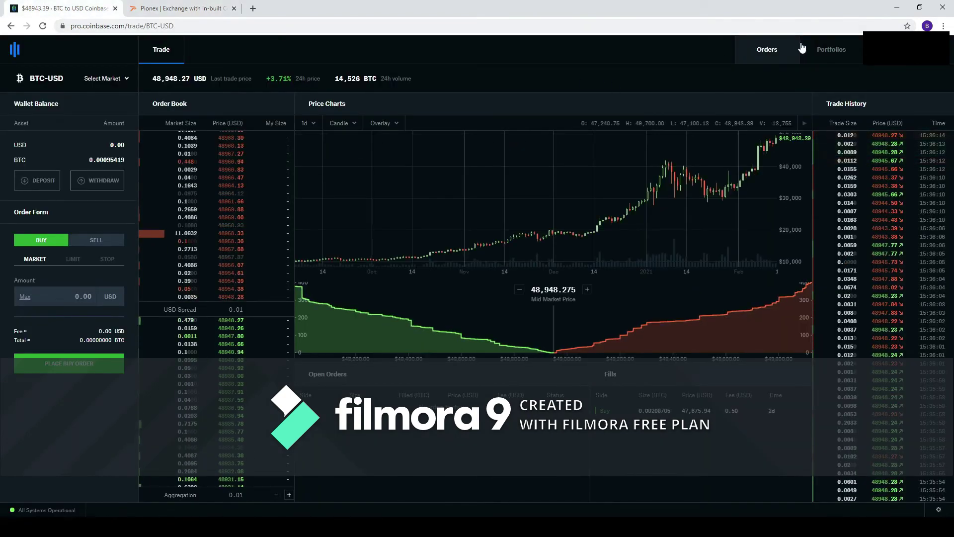
pyautogui.click(834, 49)
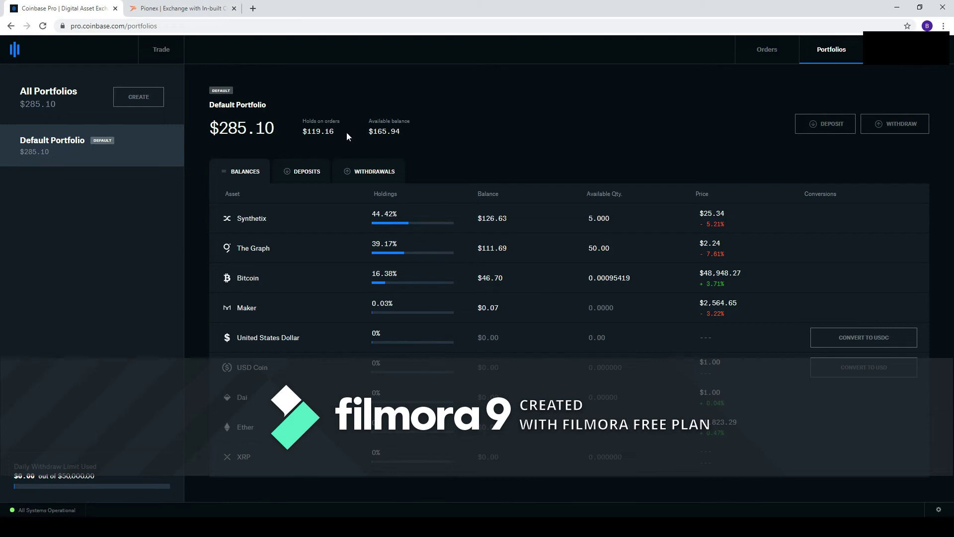
# Begin an ETH withdrawal from the Default Portfolio to a crypto address.
pyautogui.click(894, 124)
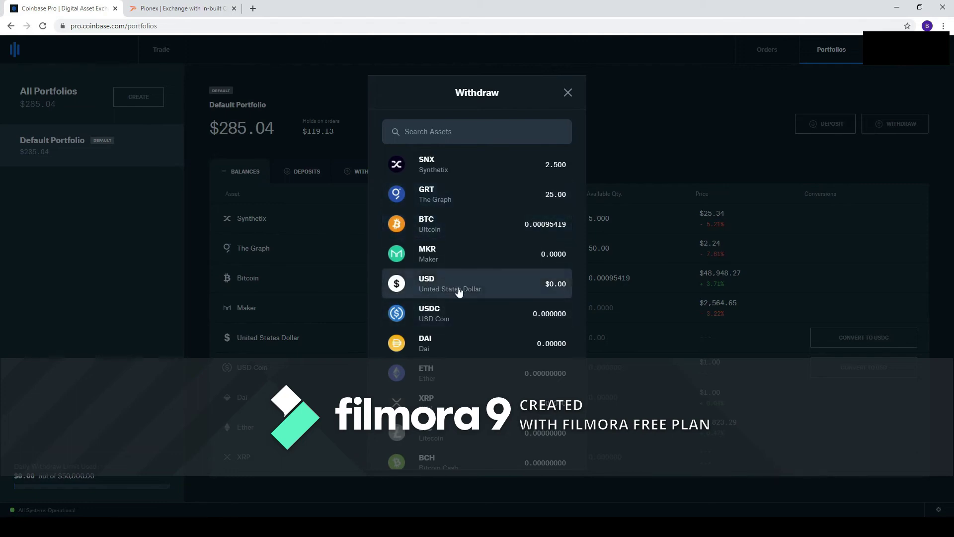
pyautogui.scroll(-1, 462, 293)
pyautogui.click(450, 324)
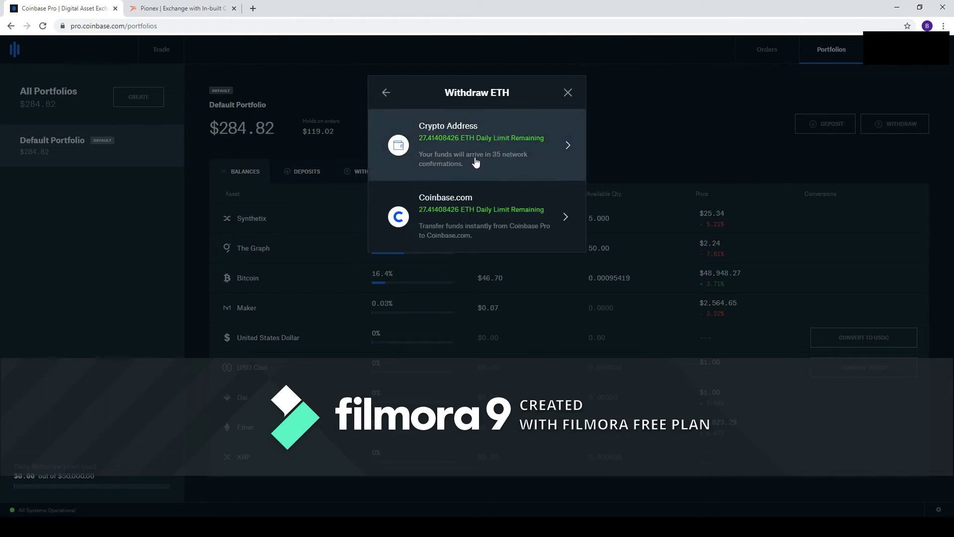
pyautogui.click(522, 163)
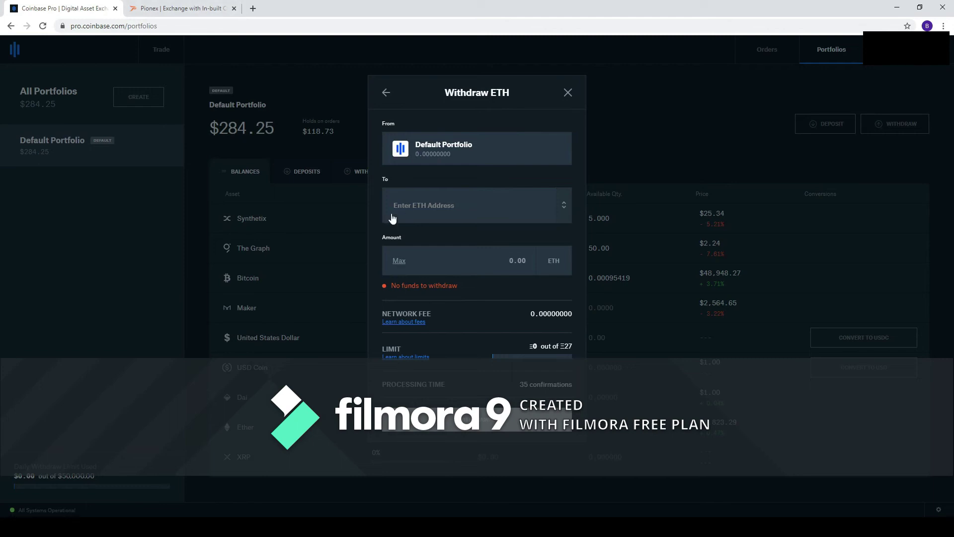
# Copy the ETH deposit address from Pionex and paste it as the destination of the Coinbase Pro withdrawal.
pyautogui.click(179, 8)
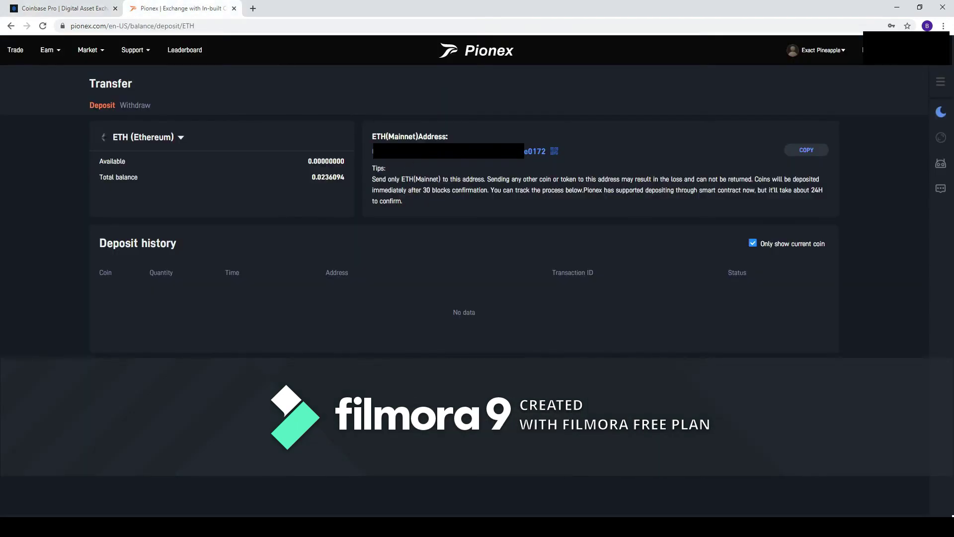
pyautogui.click(817, 149)
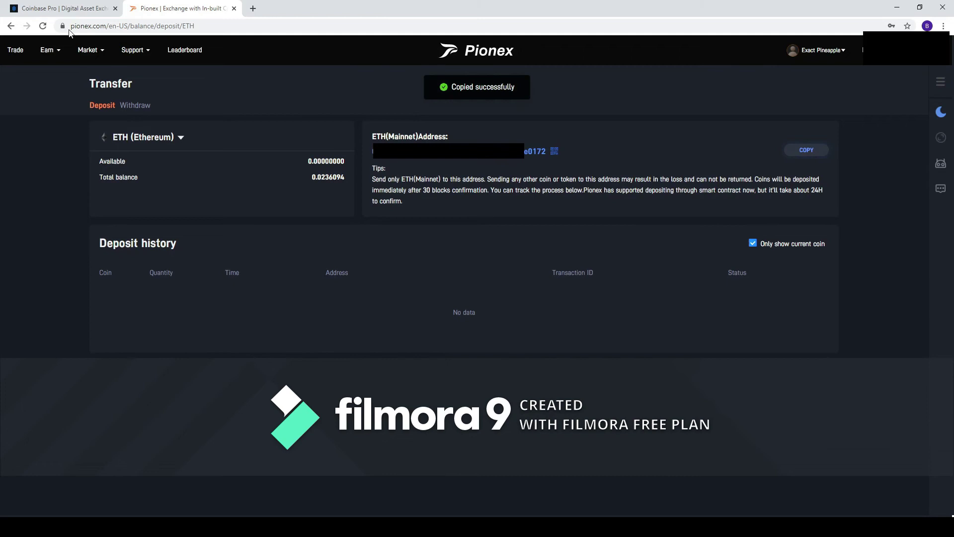
pyautogui.click(51, 7)
pyautogui.click(461, 214)
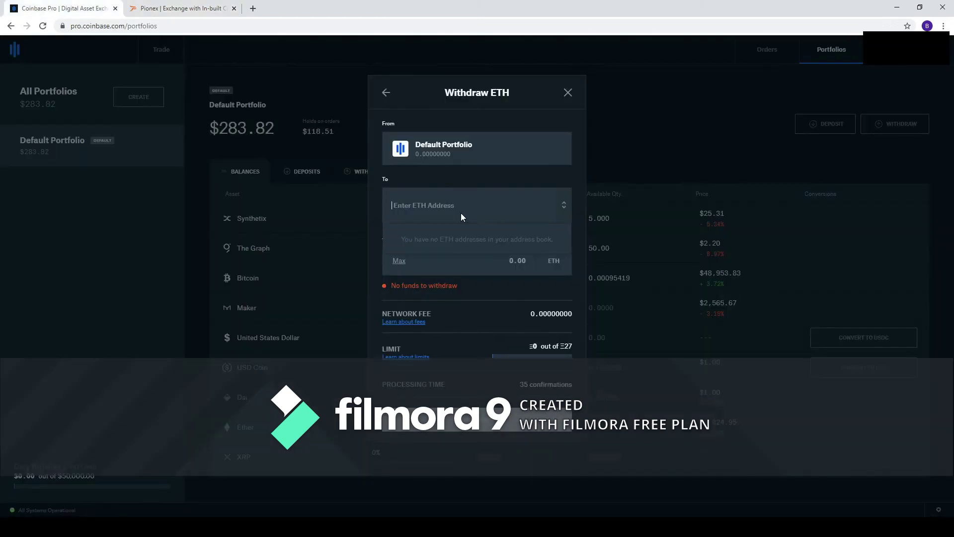
pyautogui.hotkey('ctrl', 'v')
pyautogui.click(480, 238)
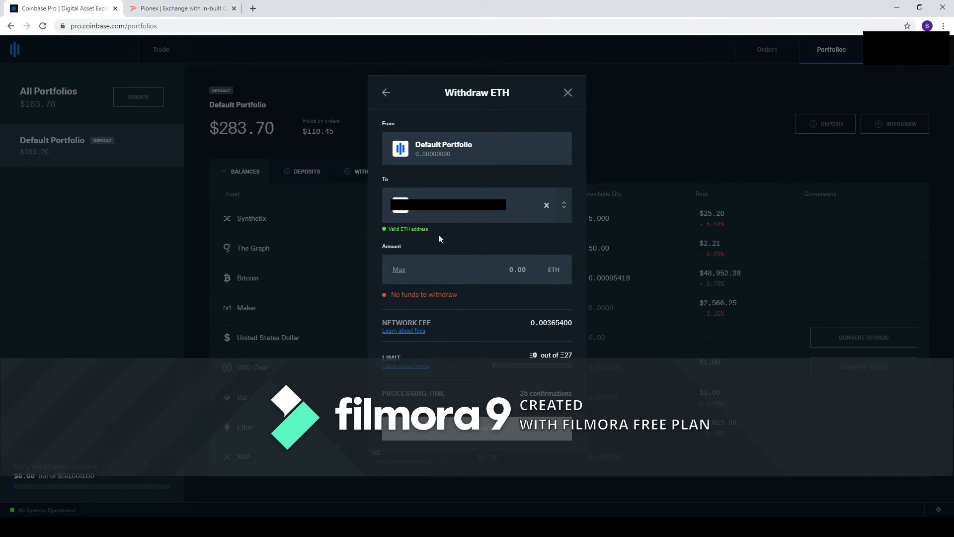
# Set the withdrawal amount to the maximum, examine the network fee and close the ETH withdrawal without submitting it.
pyautogui.click(399, 270)
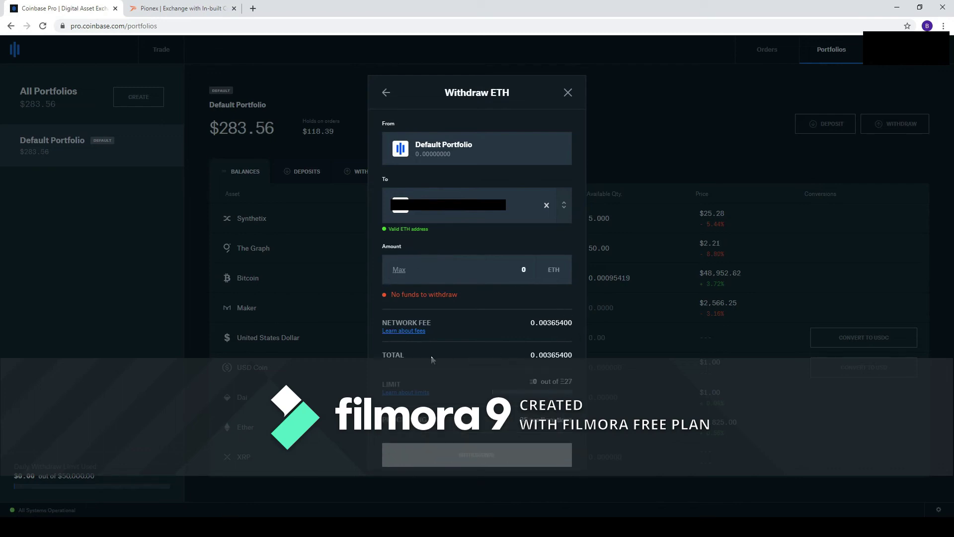
pyautogui.moveTo(534, 323); pyautogui.dragTo(571, 324)
pyautogui.click(560, 324)
pyautogui.moveTo(534, 323); pyautogui.dragTo(576, 324)
pyautogui.click(568, 92)
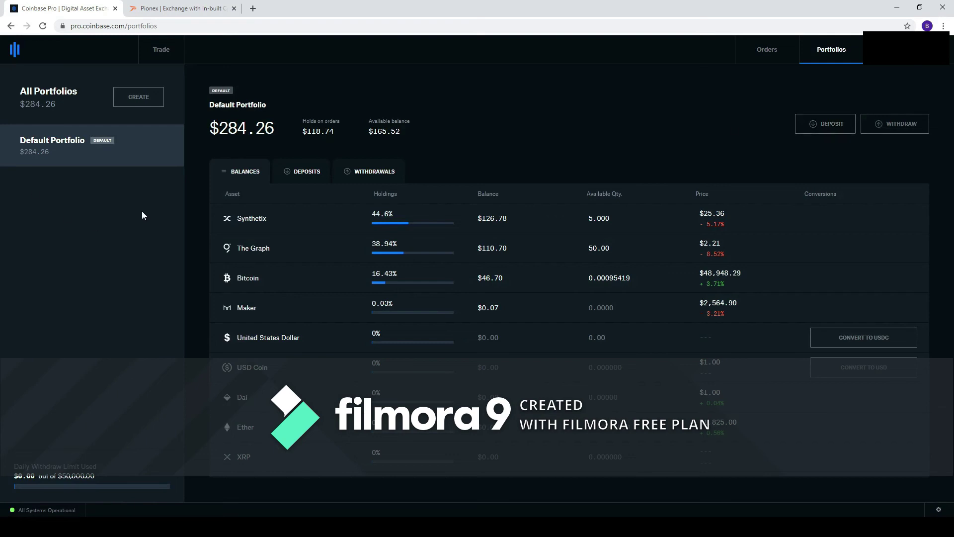
# Review the Default Portfolio's withdrawal history, including each transfer's asset, quantity and status.
pyautogui.click(344, 168)
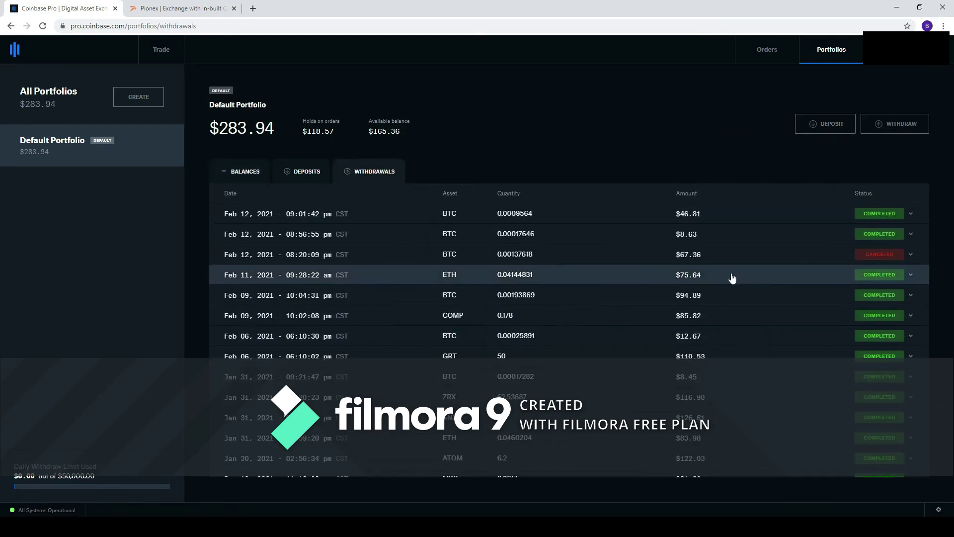
pyautogui.scroll(-2, 716, 385)
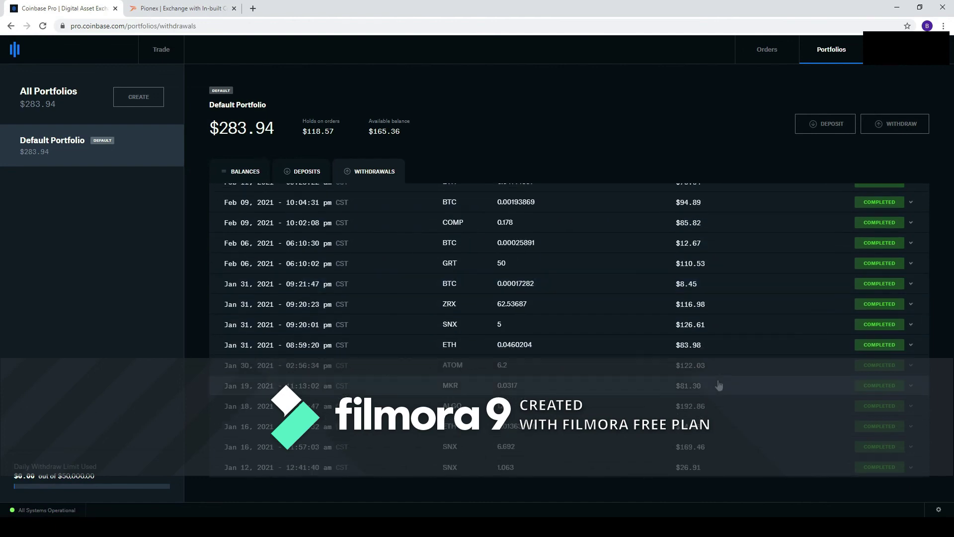
pyautogui.scroll(2, 669, 385)
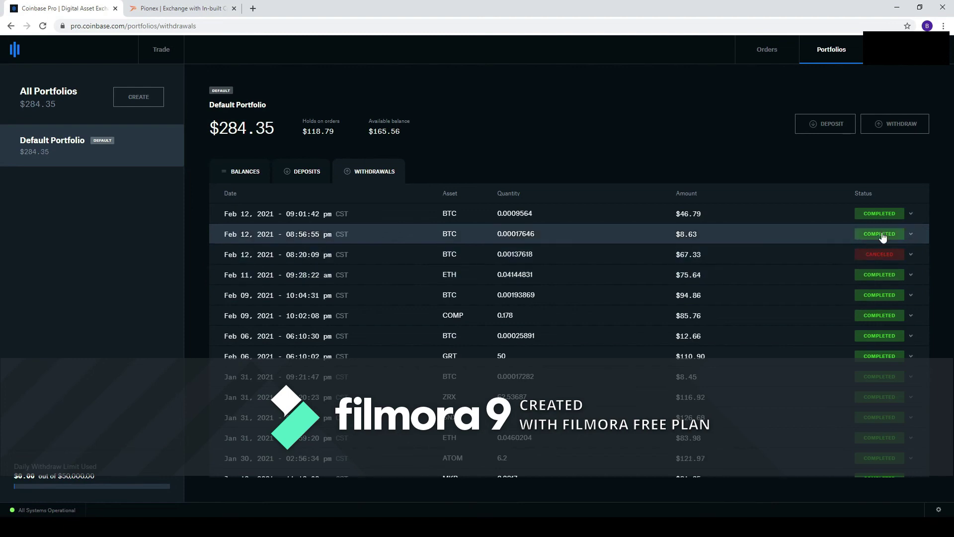
# Switch to Pionex and open its ETH/USDT trading page, comparing it with the Coinbase Pro page.
pyautogui.click(189, 10)
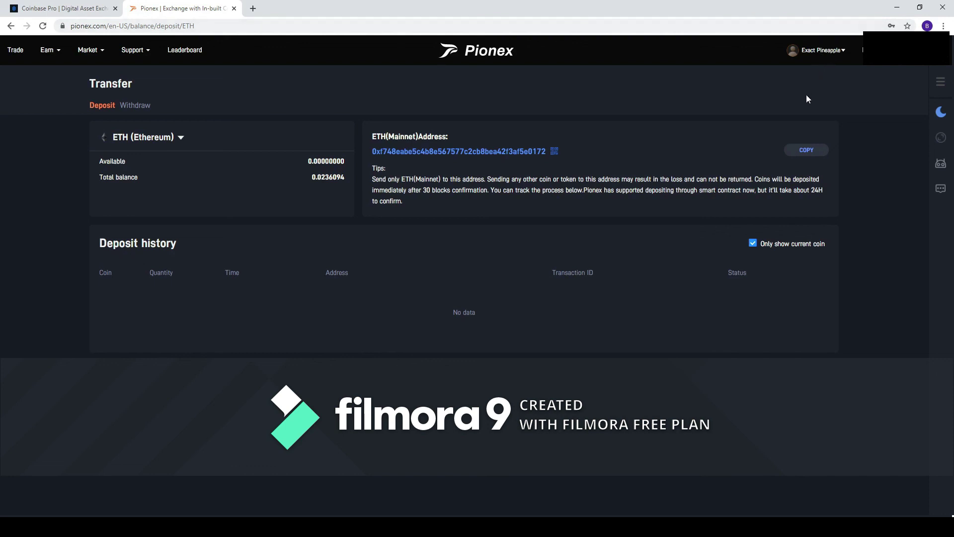
pyautogui.click(15, 52)
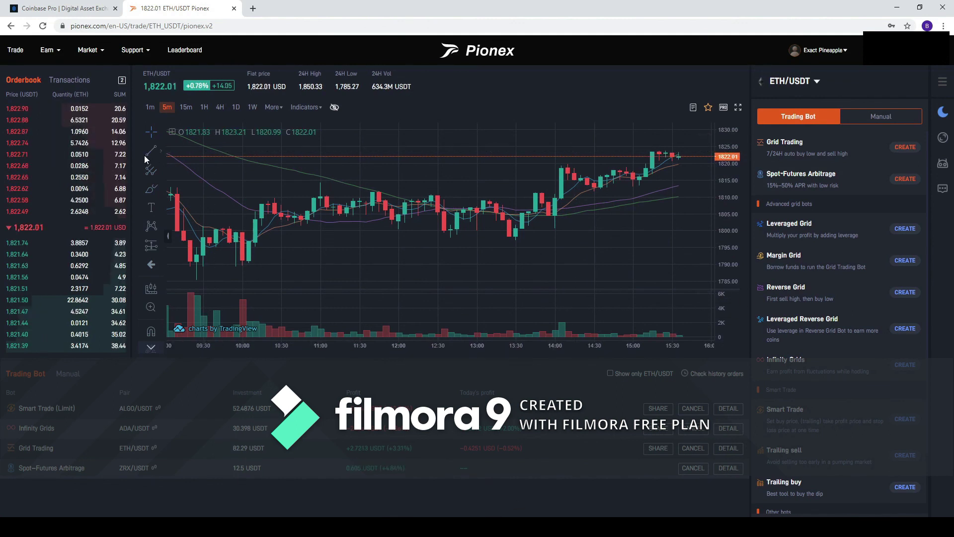
pyautogui.click(75, 8)
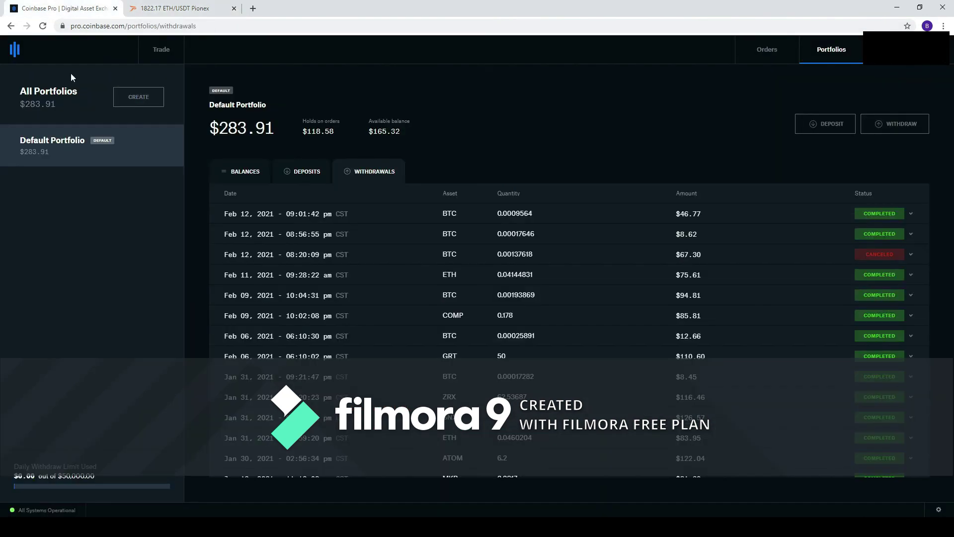
pyautogui.click(157, 8)
pyautogui.click(68, 10)
pyautogui.click(189, 8)
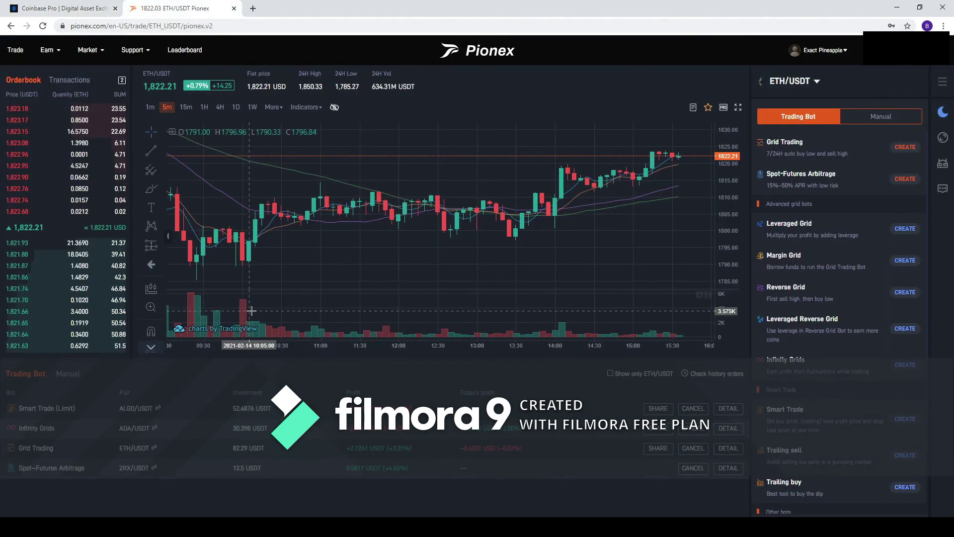